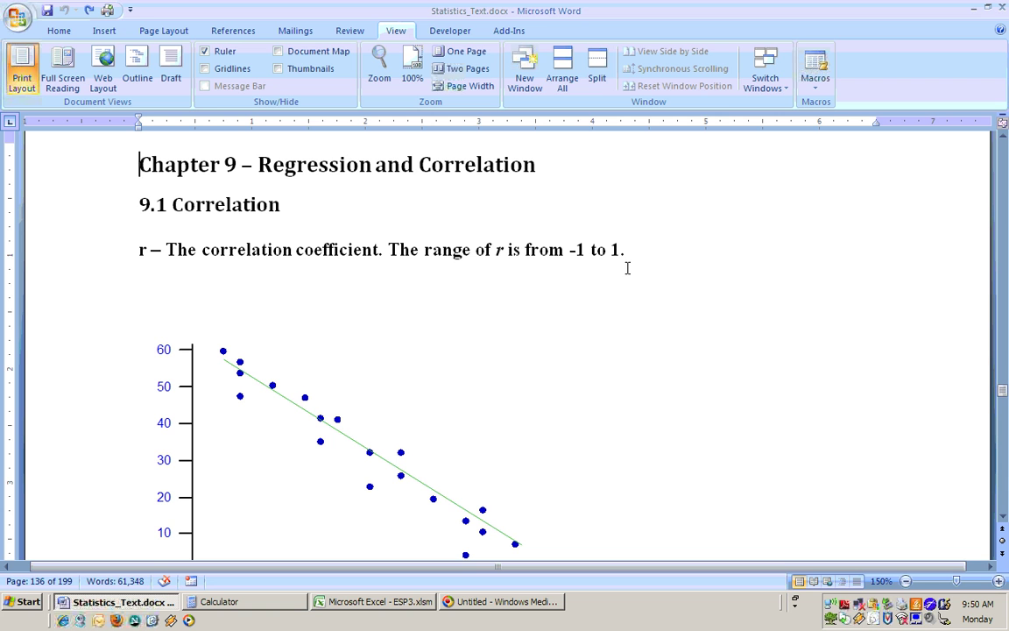
- Review section 9.1's negative correlation plot for hours of training and positive correlation plot for Math SAT and GPA
left_click(1003, 518)
left_click(1003, 518)
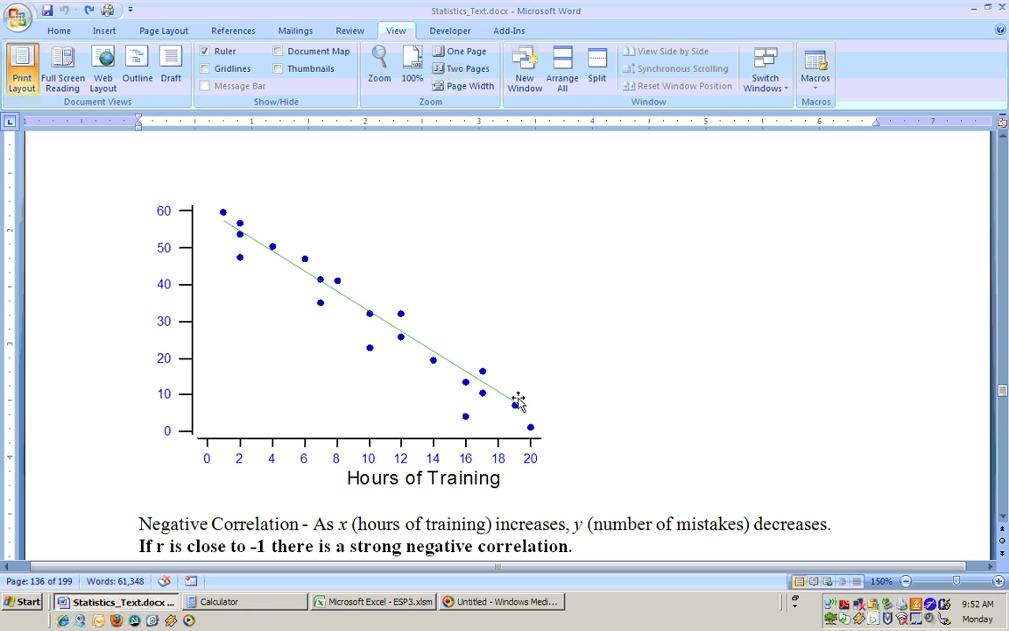
left_click(1004, 521)
left_click(1005, 520)
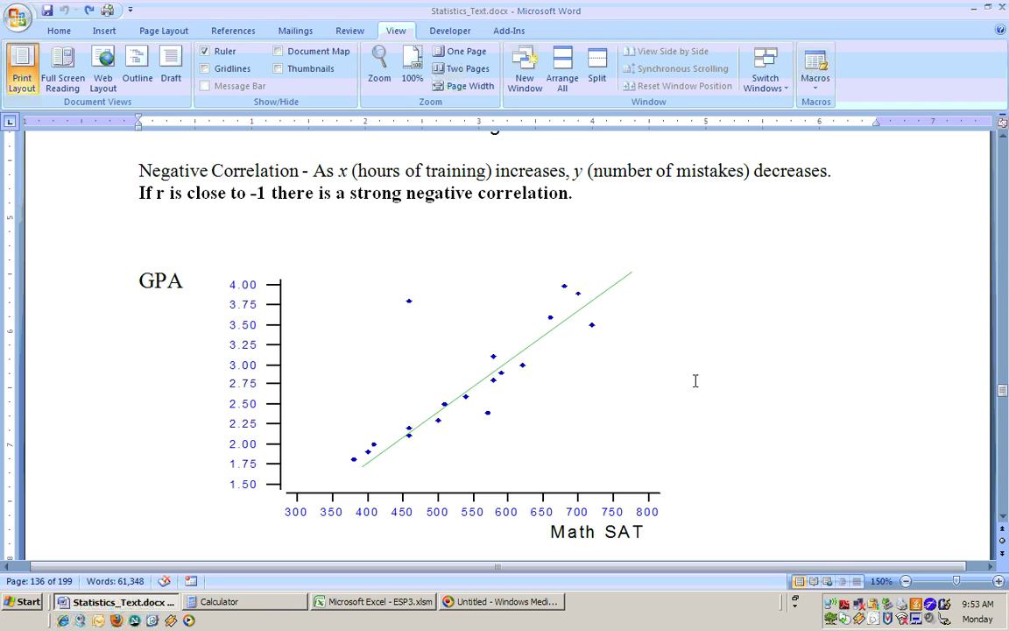
left_click(1003, 516)
left_click(1003, 517)
left_click(1003, 517)
left_click(1003, 517)
left_click(1003, 516)
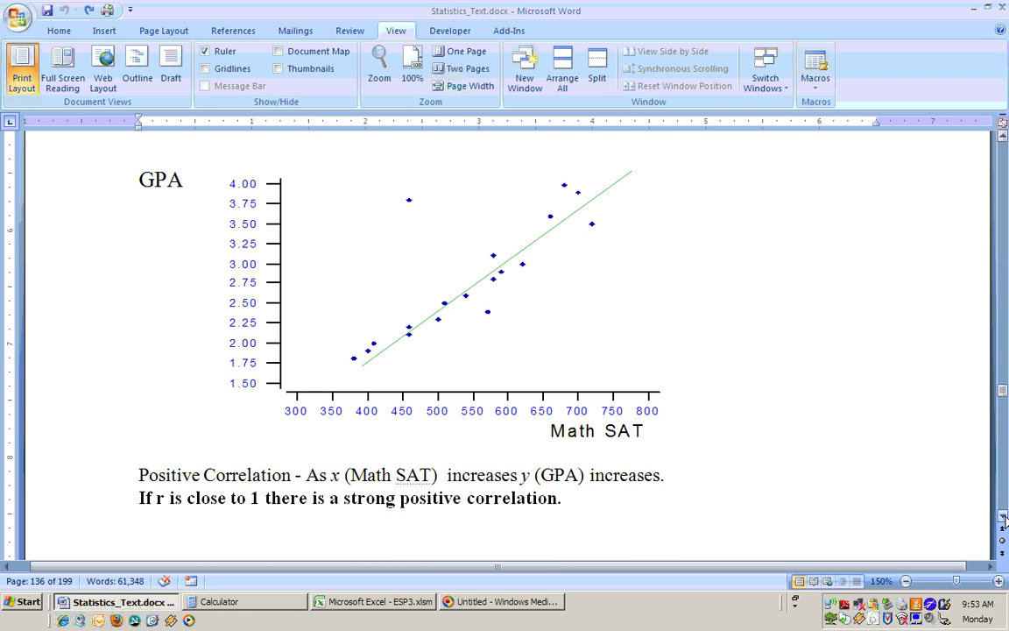
left_click(1003, 517)
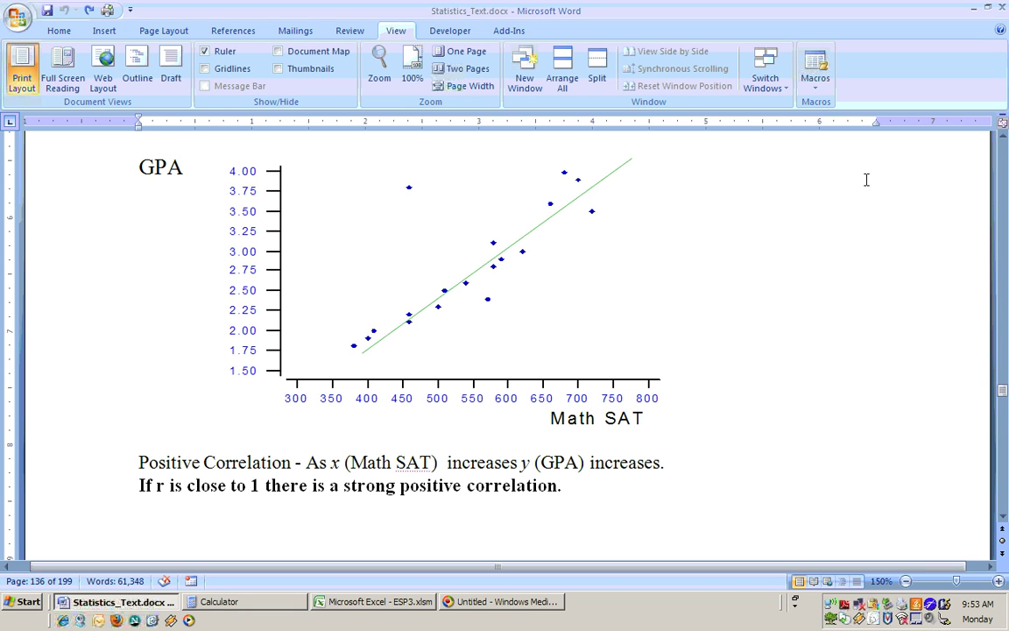
scroll(1002, 142, "up", 3)
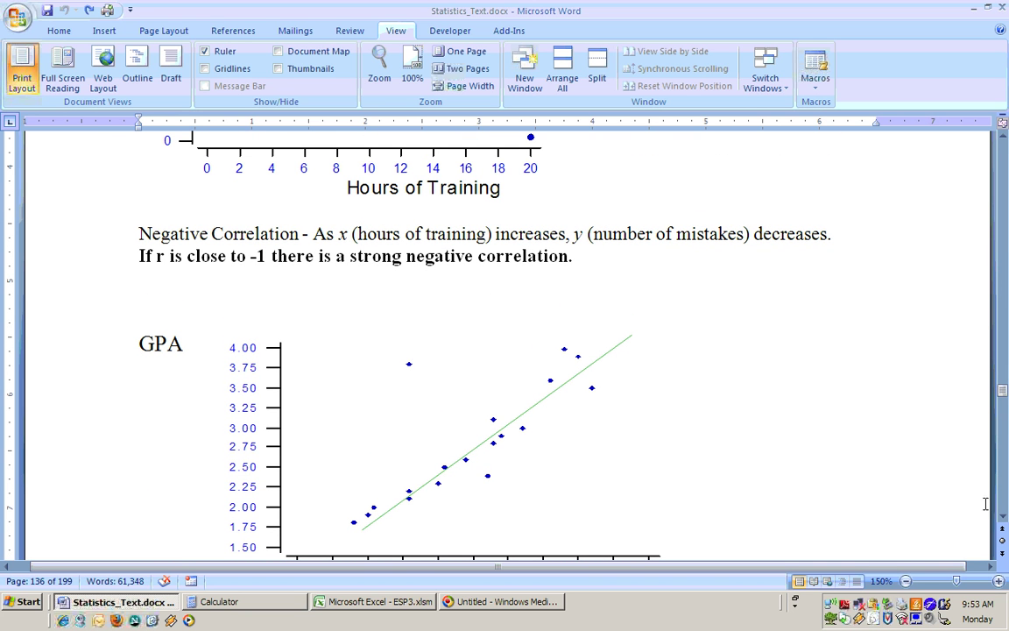
scroll(1003, 519, "down", 3)
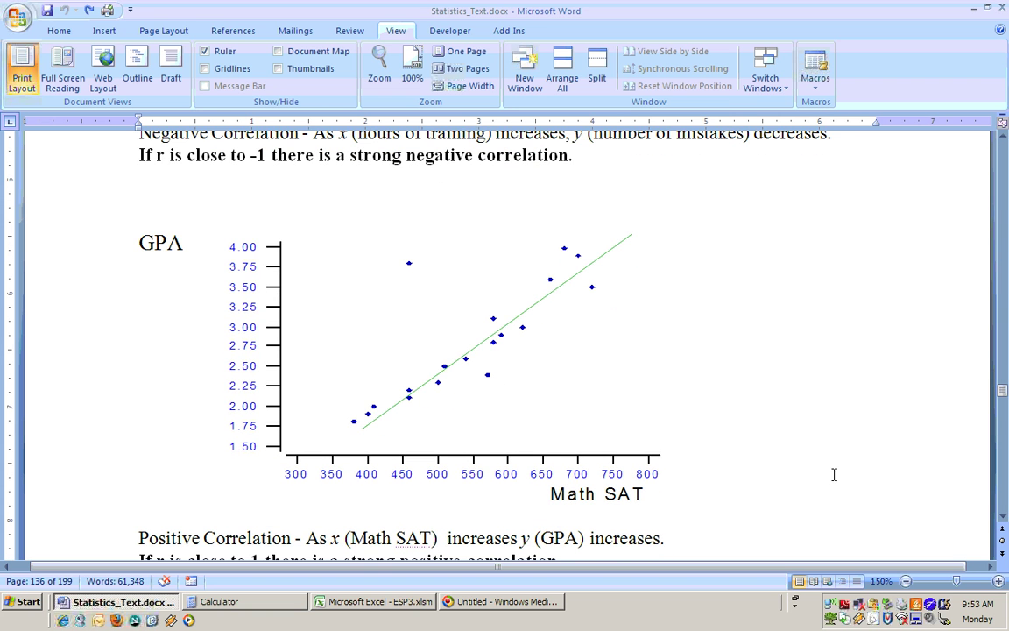
scroll(1003, 518, "down", 4)
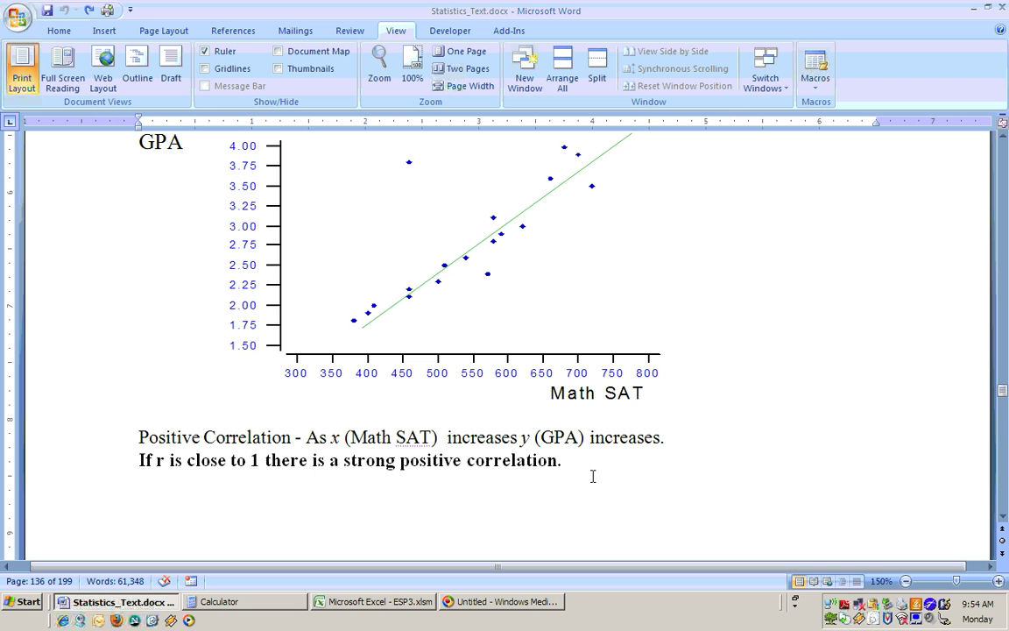
- Read about the IQ and height plot, the note on causality, and Example 1's shoe size and reading ability data
left_click(1003, 518)
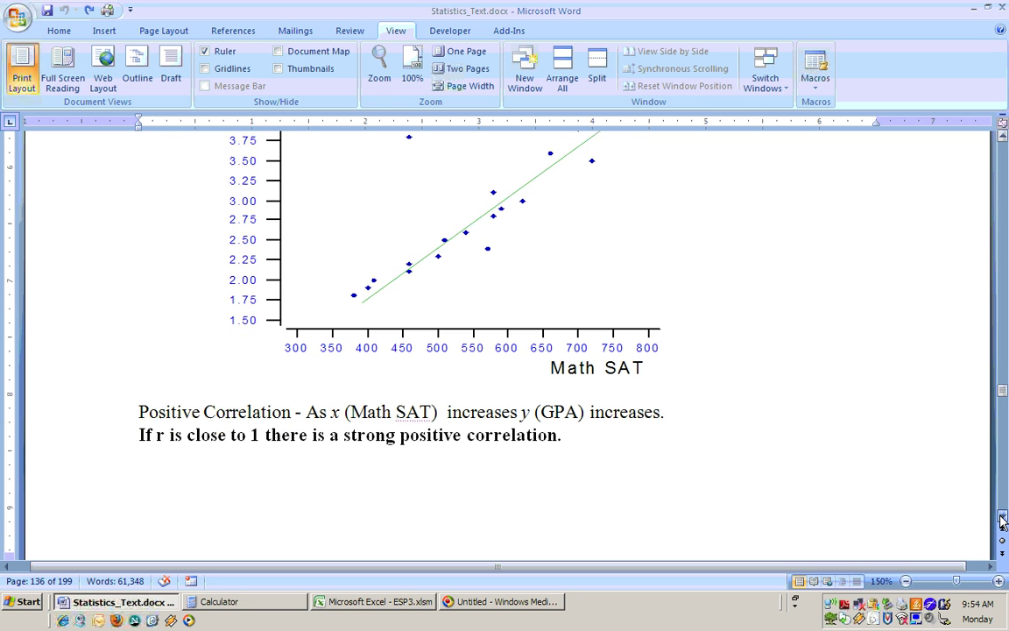
left_click_drag(1003, 518, 1003, 518)
scroll(902, 469, "down", 1)
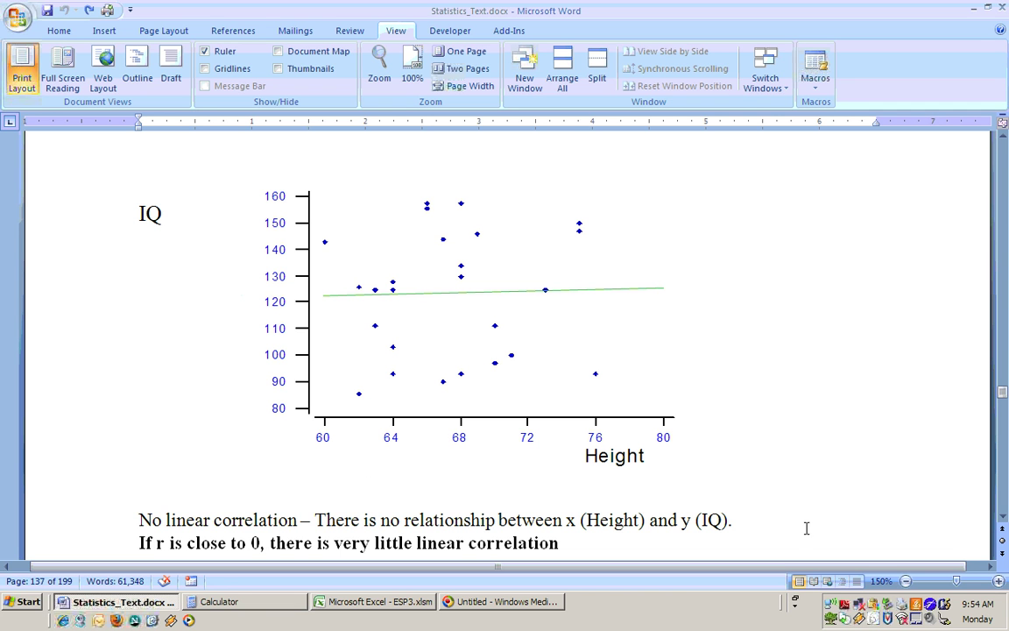
scroll(902, 464, "down", 3)
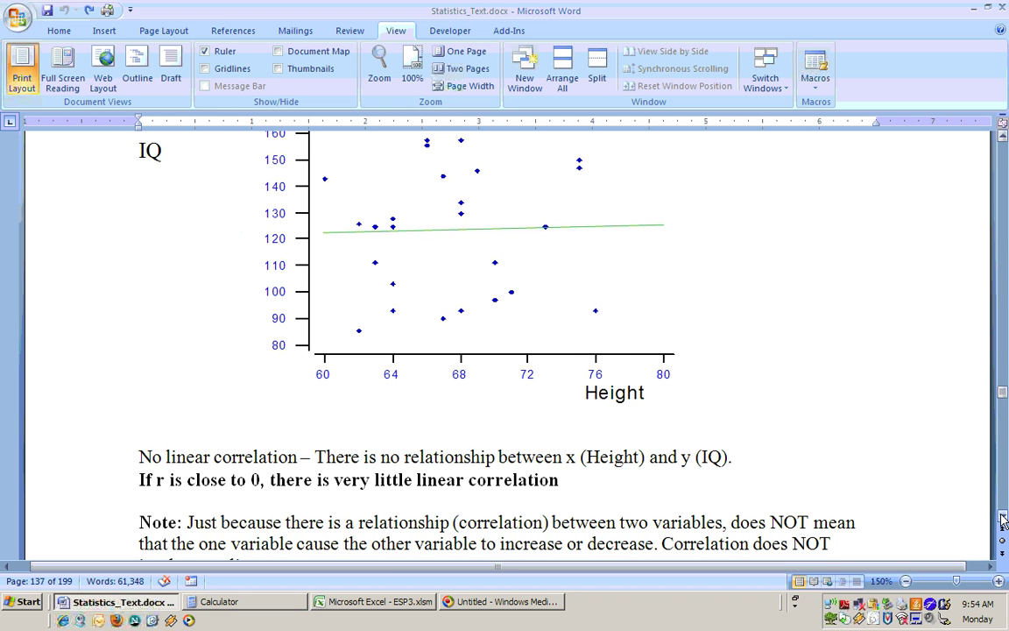
scroll(902, 464, "down", 2)
scroll(1003, 519, "down", 4)
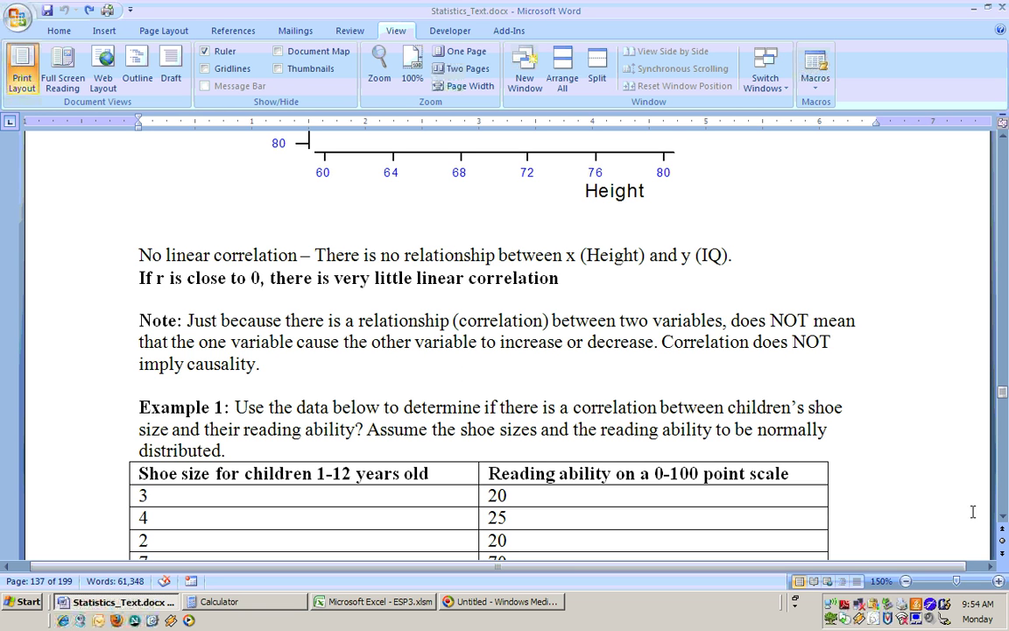
left_click(1004, 519)
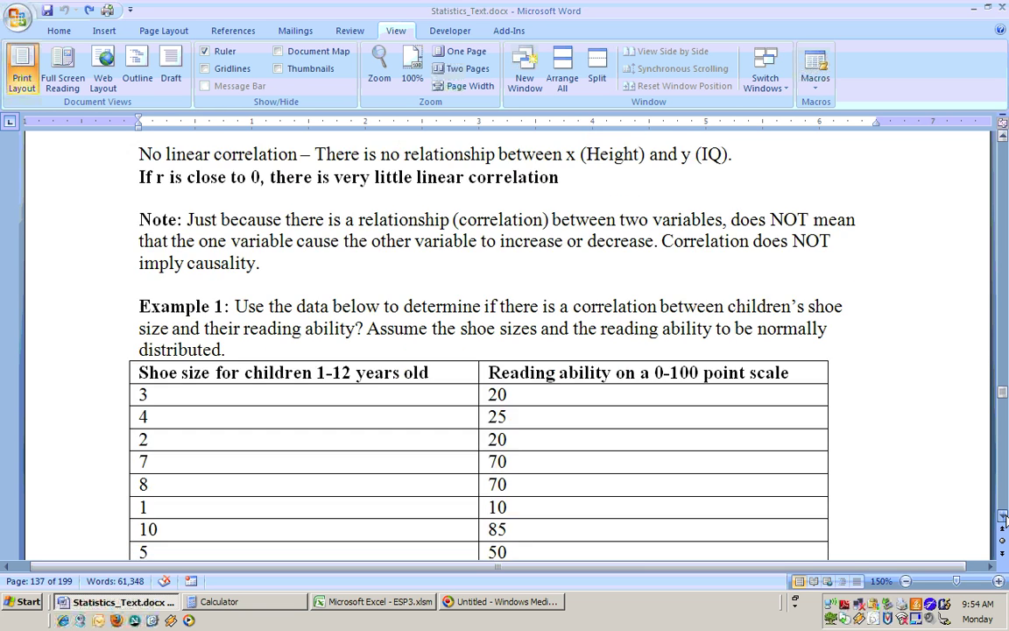
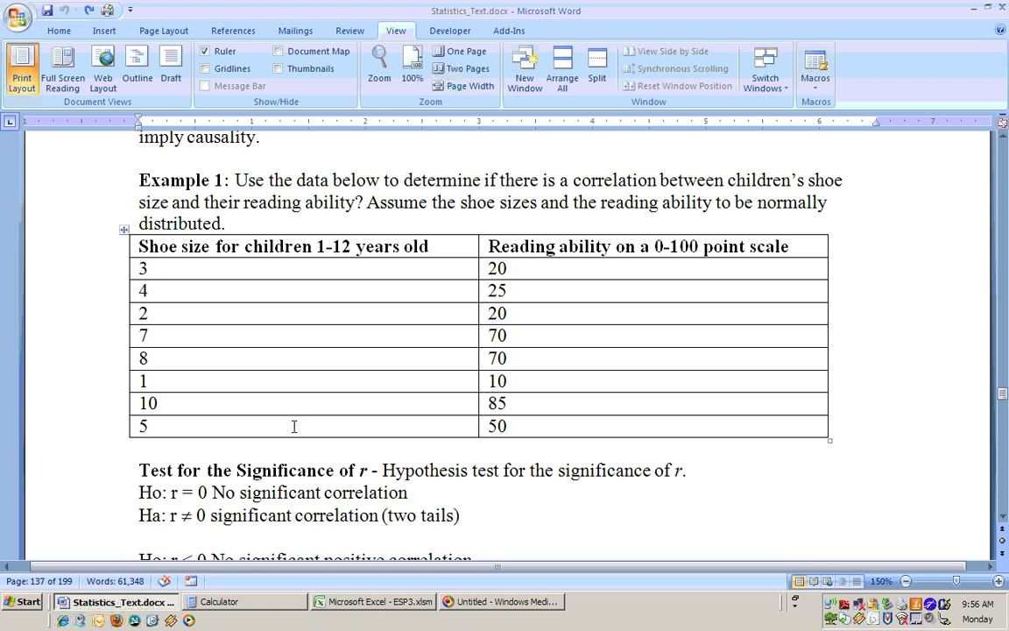
- Switch to the ESP3.xlsm workbook in Excel and copy Section 9.1 Example 1's shoe size and reading data, AD5:AE12
left_click(401, 601)
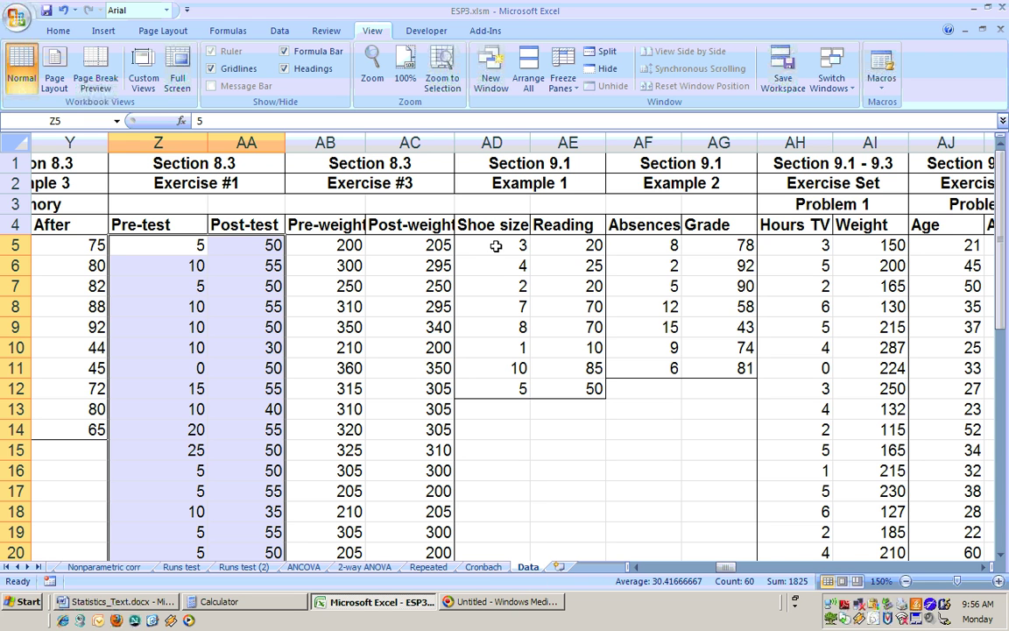
left_click_drag(497, 246, 570, 388)
right_click(570, 381)
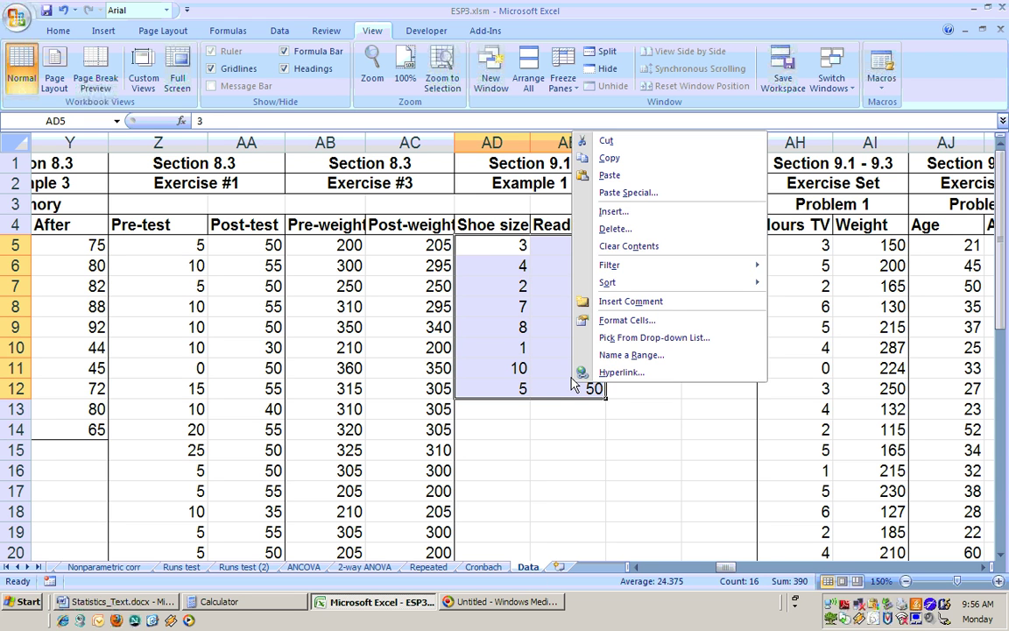
left_click(608, 161)
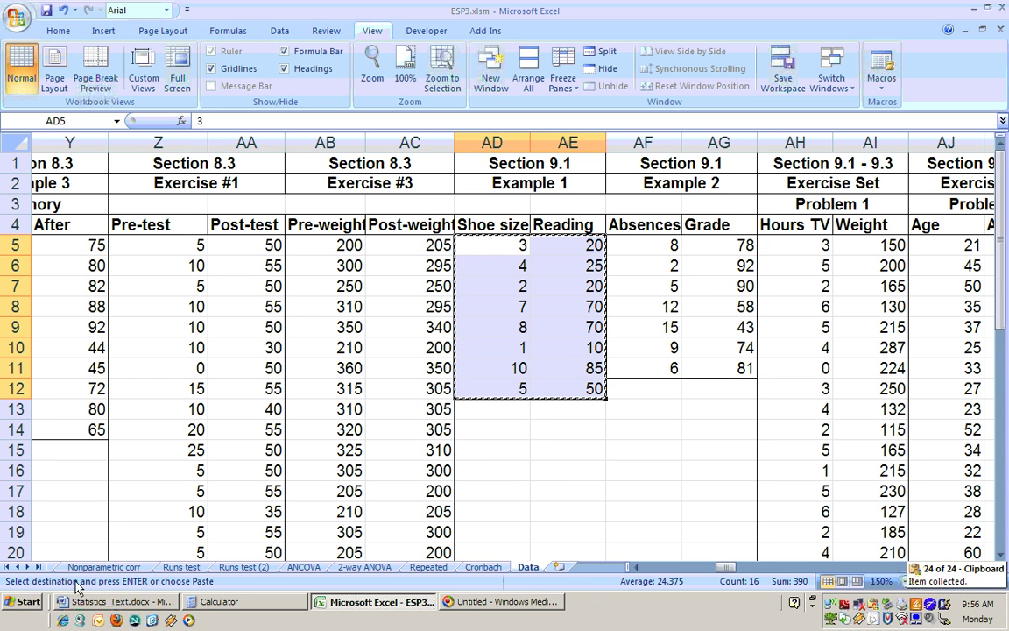
- Open the Reg and Corr worksheet
left_click(22, 568)
left_click(22, 567)
left_click(22, 568)
left_click(22, 568)
left_click(22, 567)
left_click(22, 567)
left_click(22, 568)
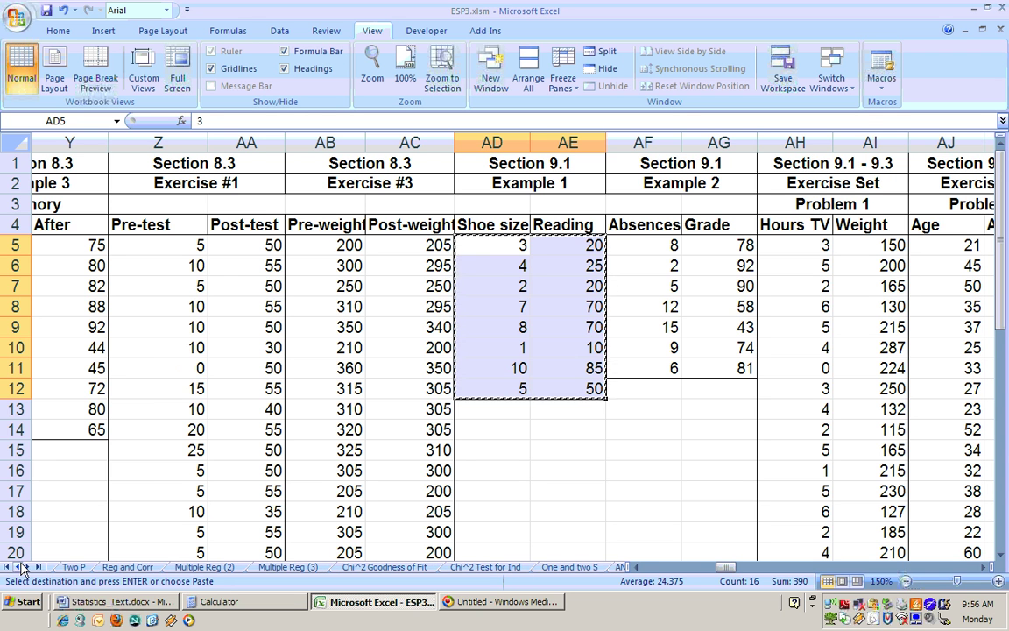
left_click(139, 569)
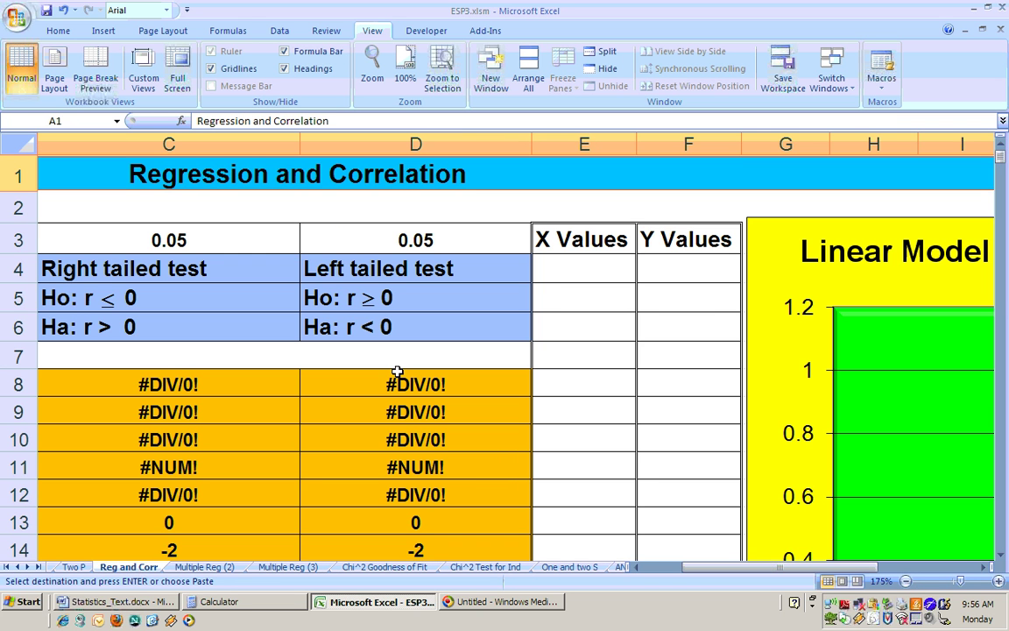
- Paste the copied shoe size and reading data as values only into the X Values and Y Values columns, starting at E4
left_click(582, 263)
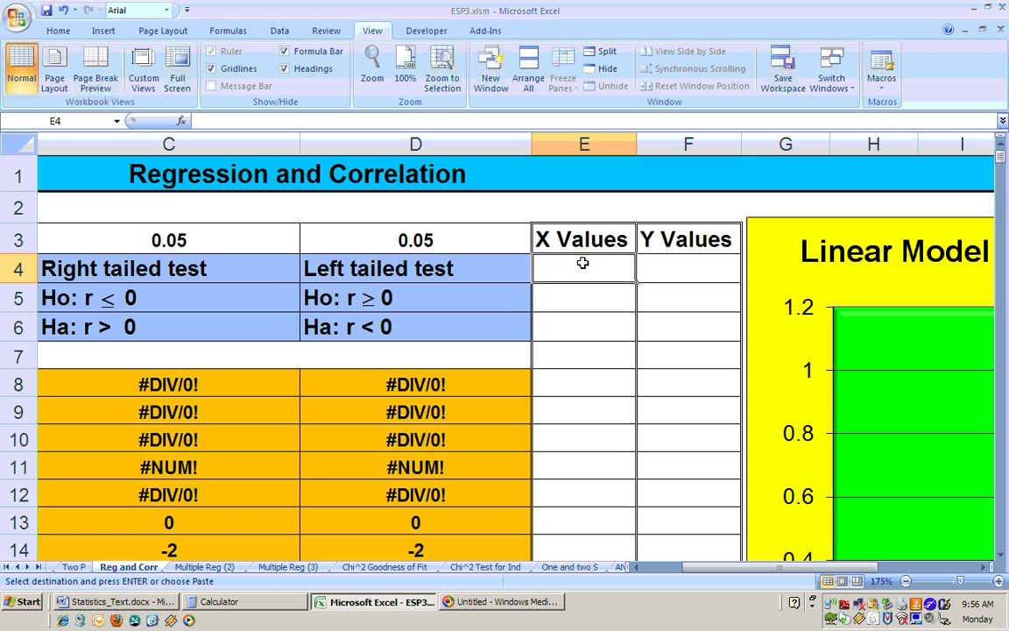
right_click(534, 267)
left_click(543, 293)
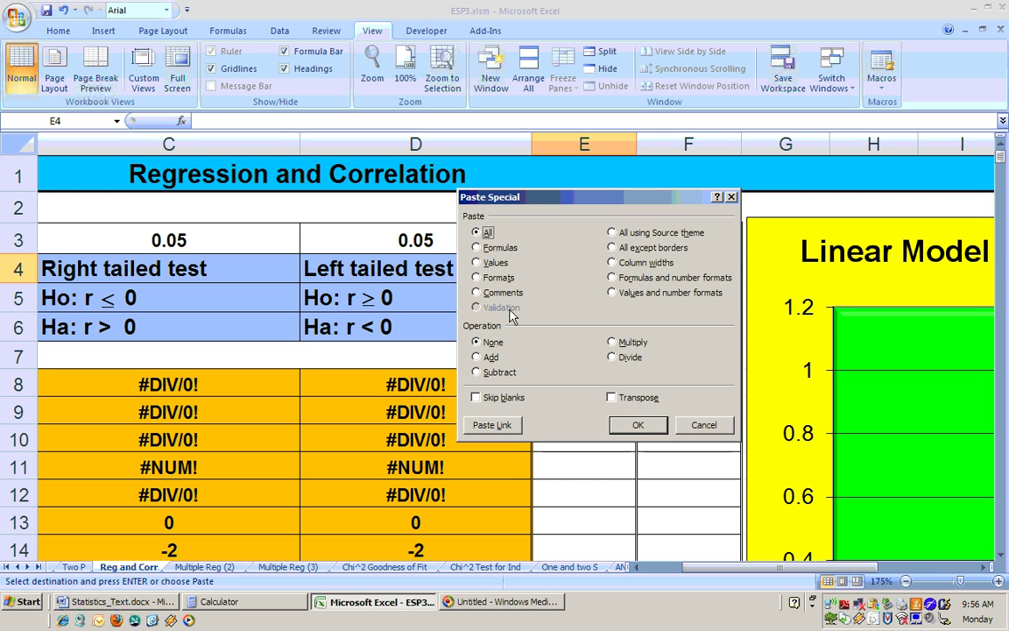
left_click(491, 262)
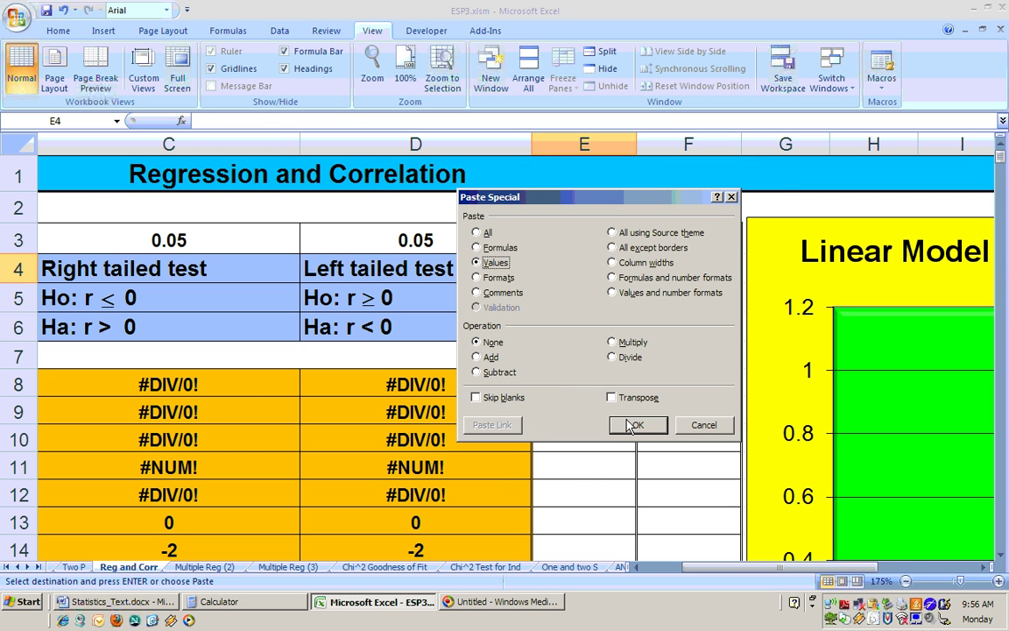
left_click(633, 425)
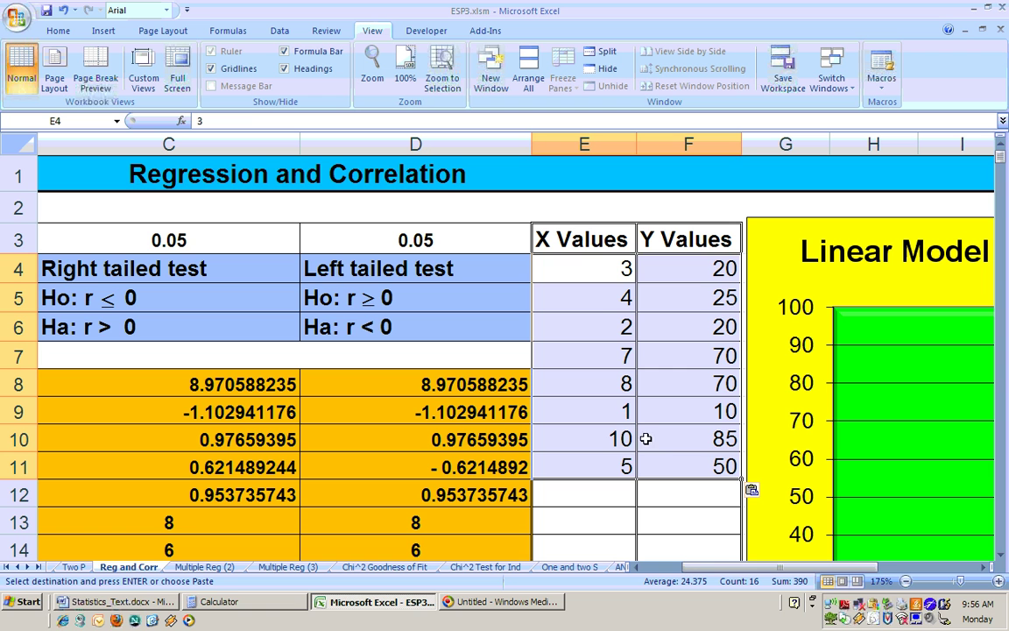
- Examine the Linear Model chart's scatter points, trend line, regression equation and R² value
left_click_drag(755, 567, 773, 575)
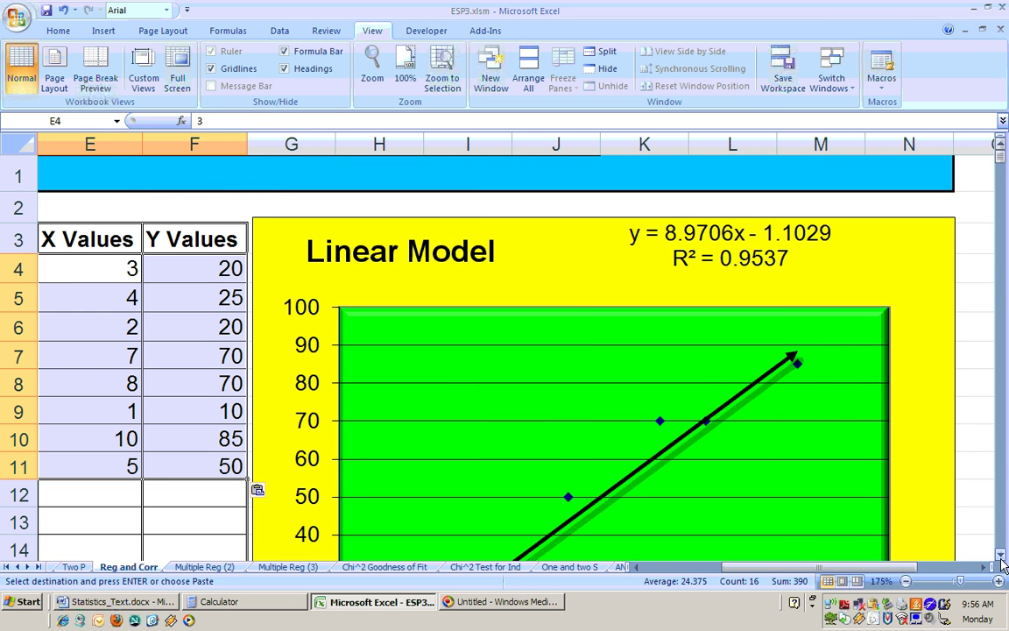
left_click(1001, 560)
left_click(1001, 561)
left_click(1001, 561)
left_click(1001, 561)
left_click(1001, 561)
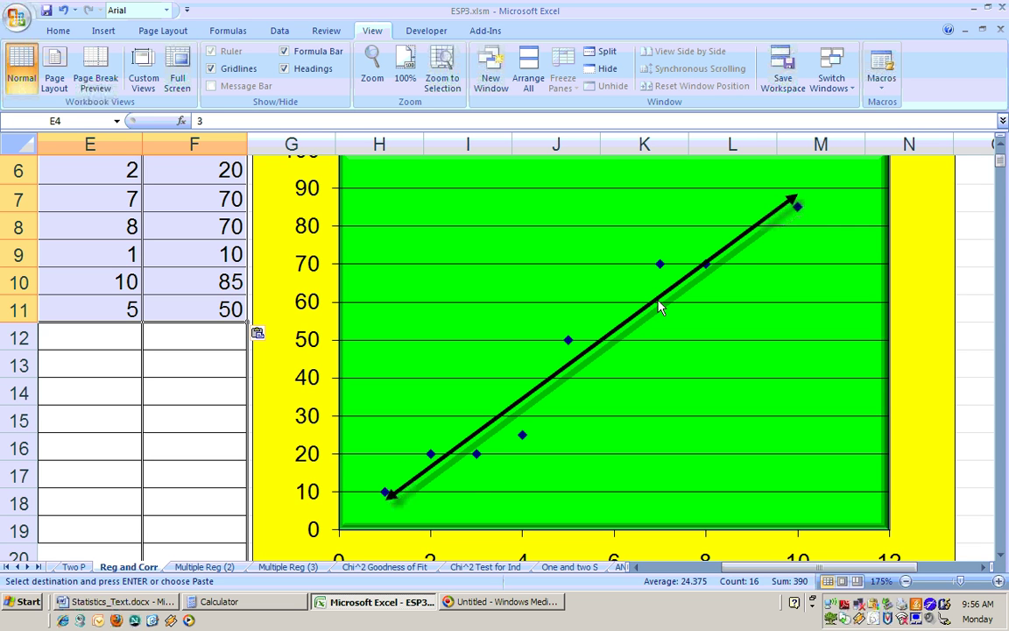
left_click(1002, 165)
left_click_drag(1003, 158, 1003, 149)
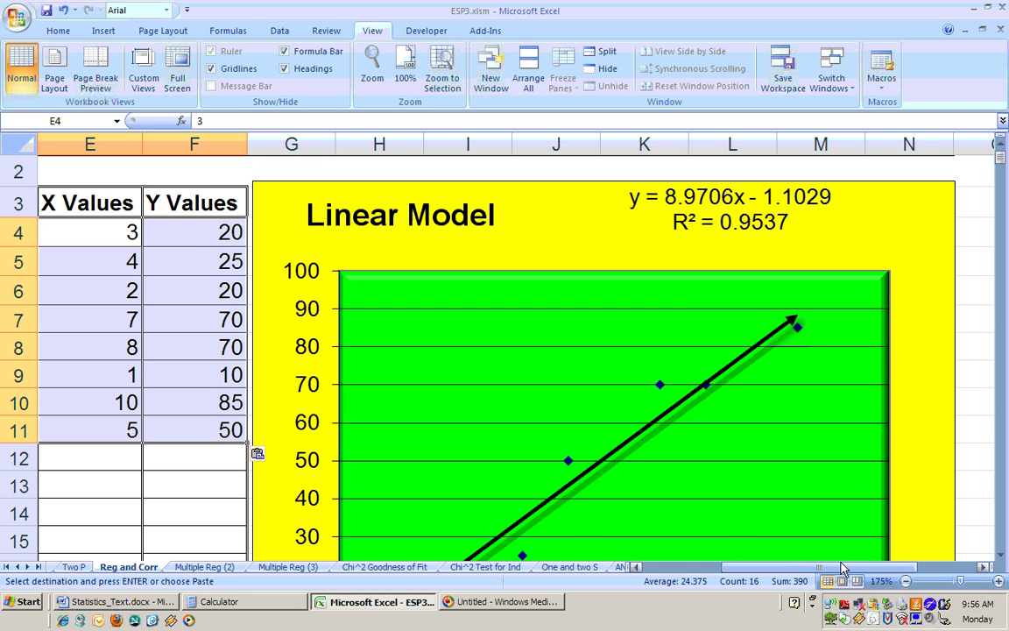
- Examine the two-tailed test results for r, including the P-value in B17 and the decision in B18
left_click_drag(841, 574, 760, 574)
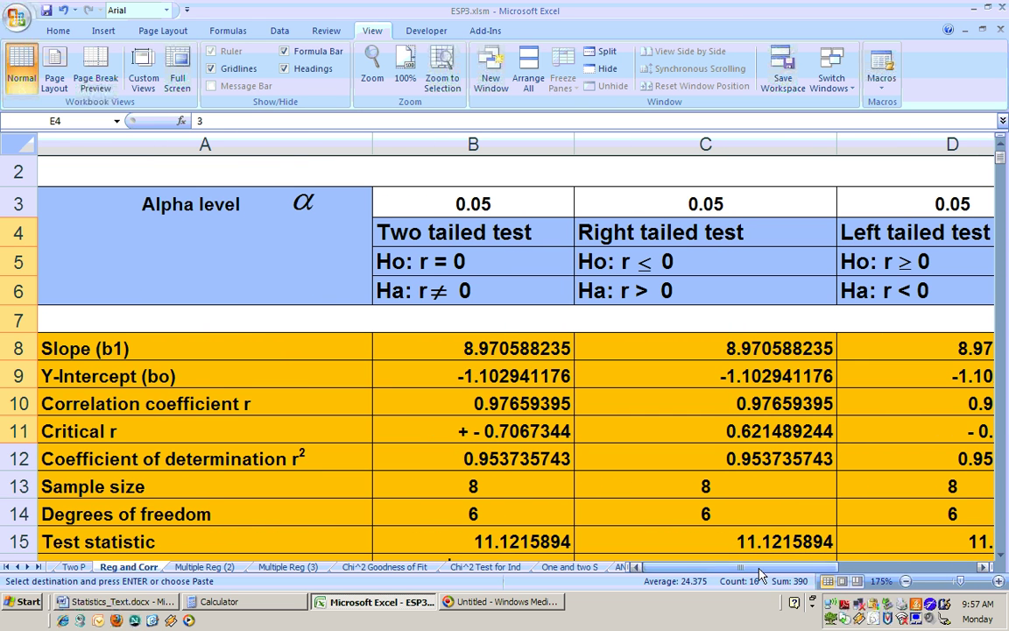
left_click(1002, 557)
left_click(1002, 557)
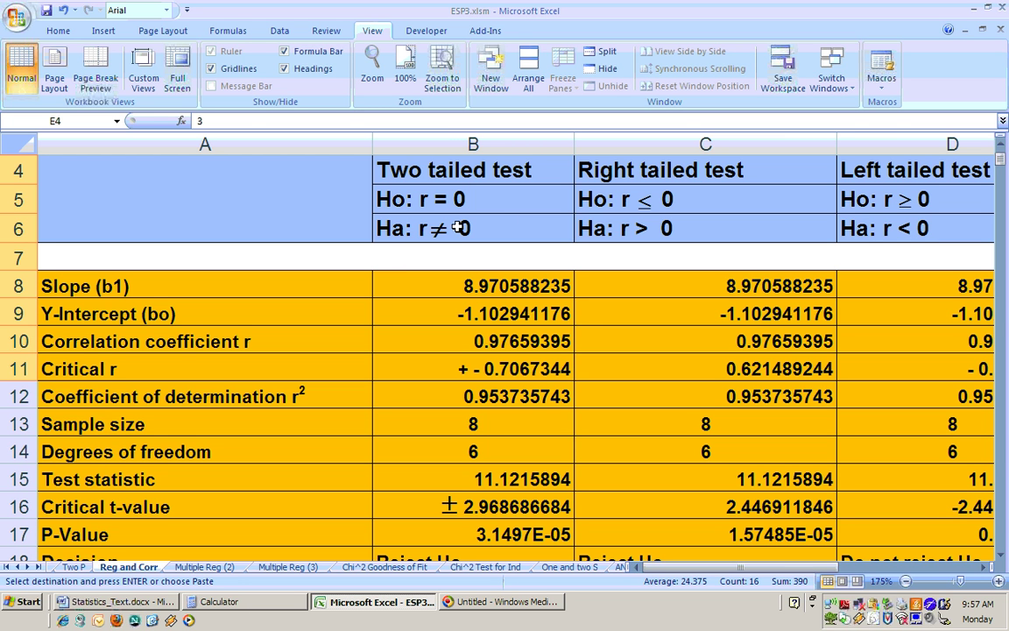
left_click(999, 557)
left_click(999, 557)
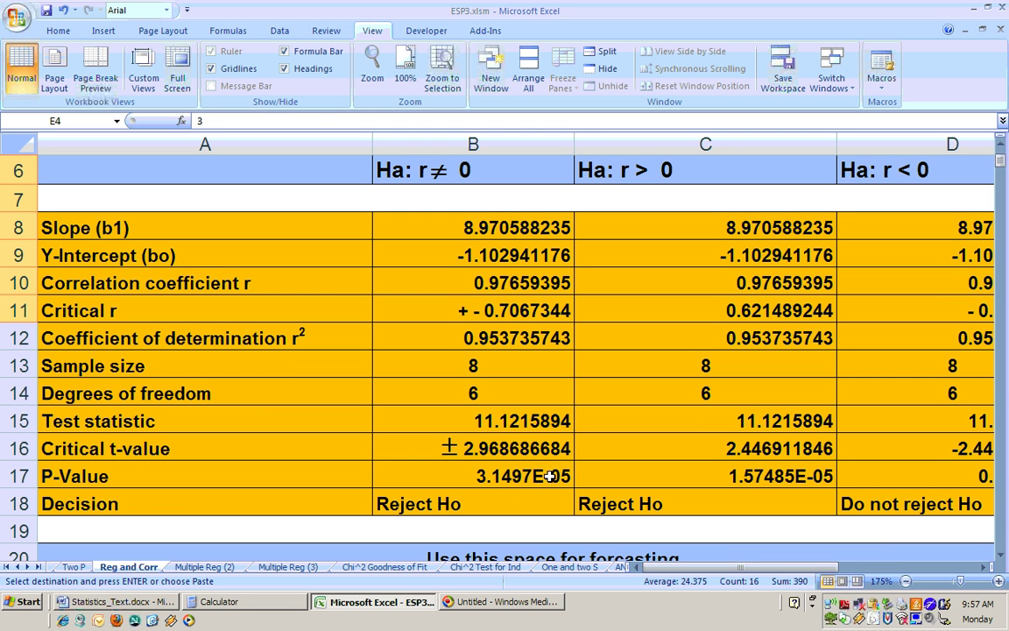
left_click(550, 477)
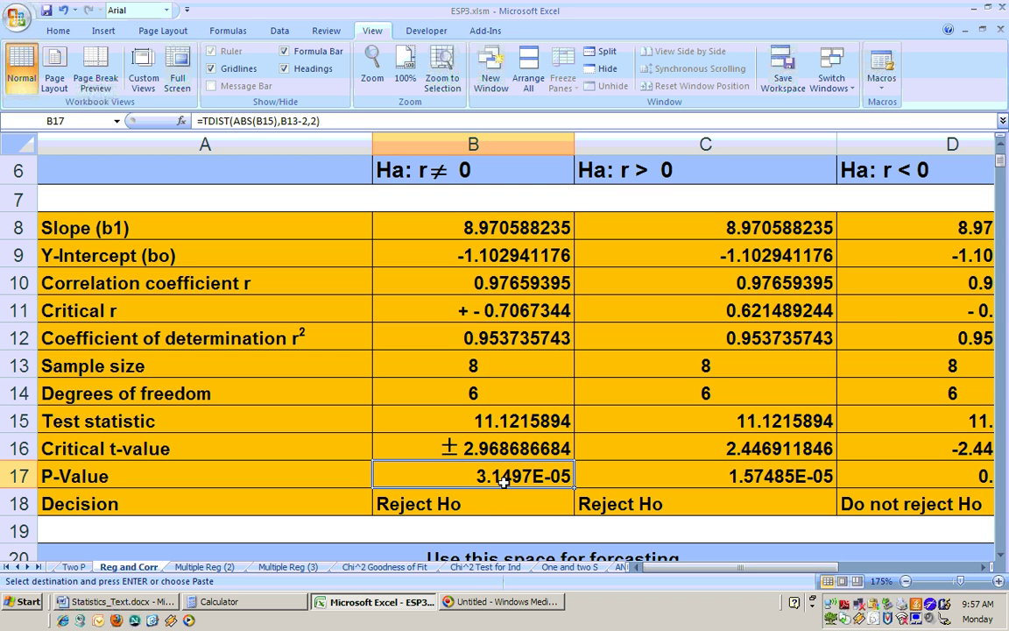
left_click(462, 508)
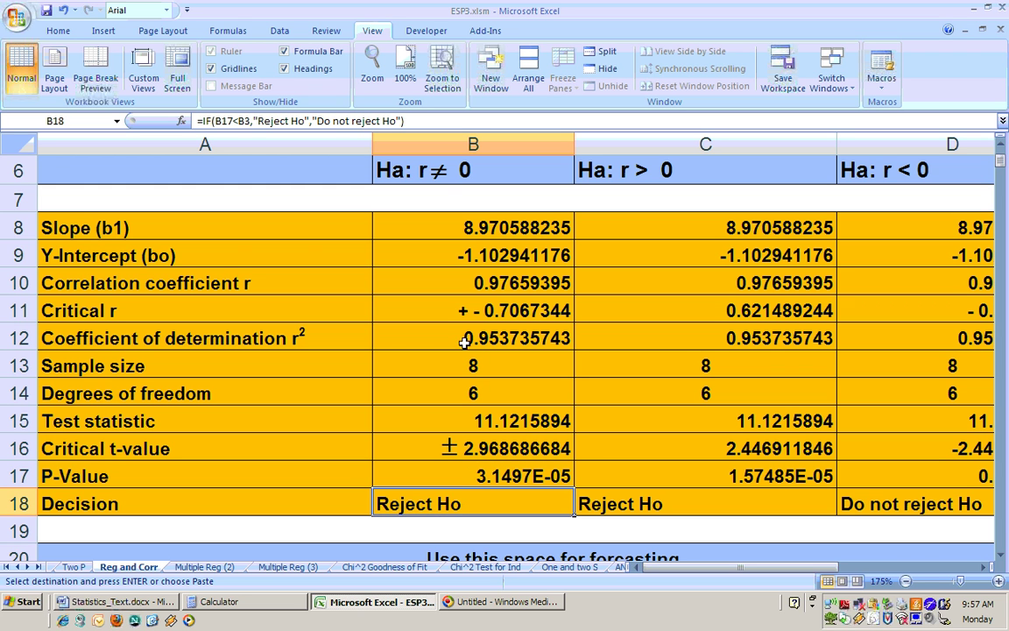
- Check the correlation coefficient in B10 and the two-tailed decision in B18 against the hypotheses and alpha level
left_click(1001, 141)
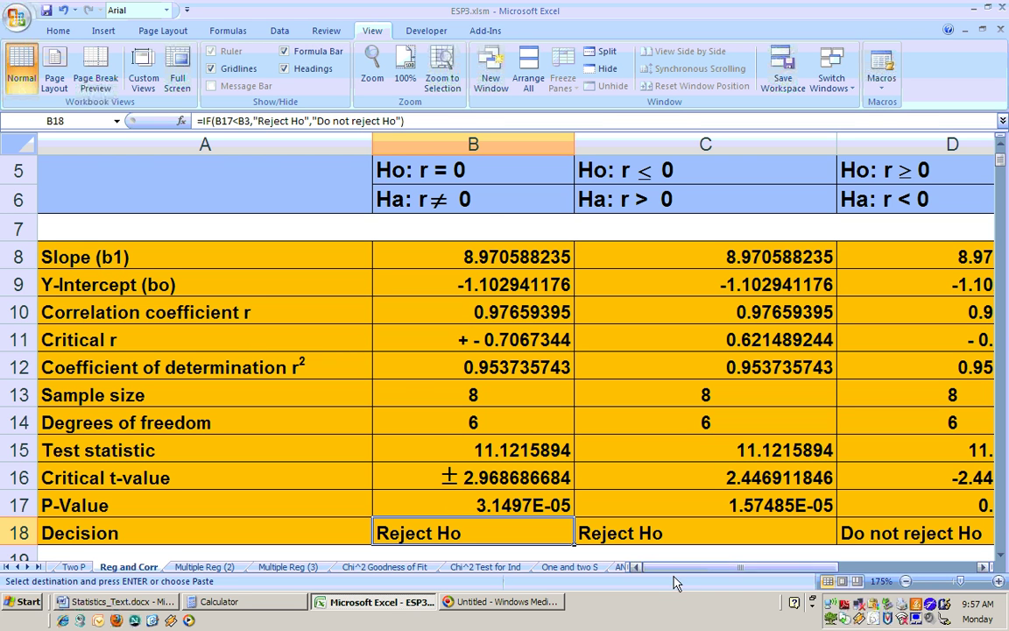
mouse_move(689, 571)
left_mouse_down()
mouse_move(759, 571)
mouse_move(687, 574)
left_mouse_up()
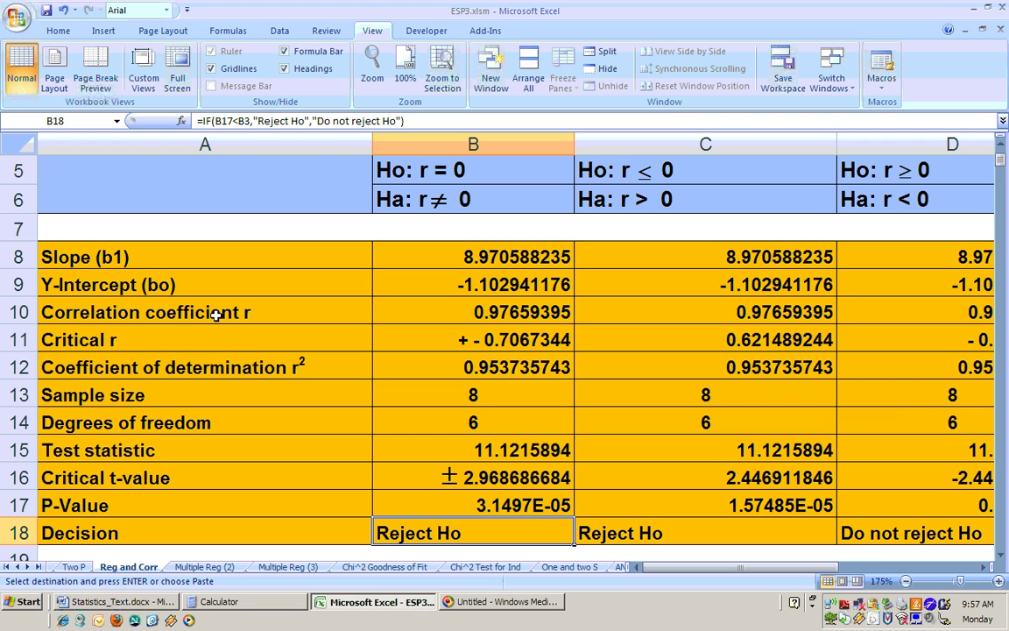
left_click(477, 317)
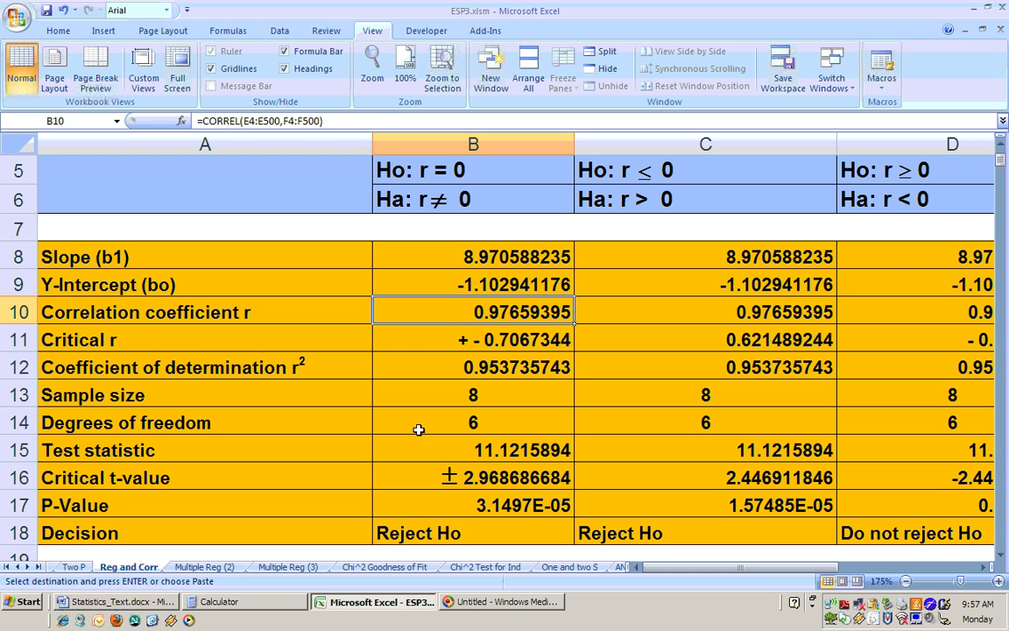
left_click(467, 541)
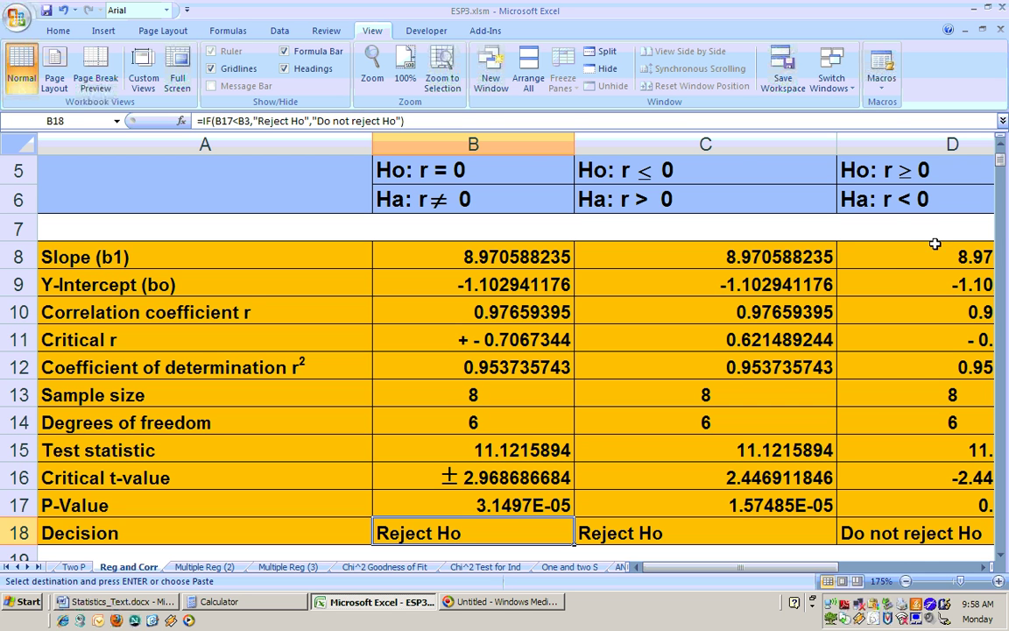
scroll(1004, 151, "up", 3)
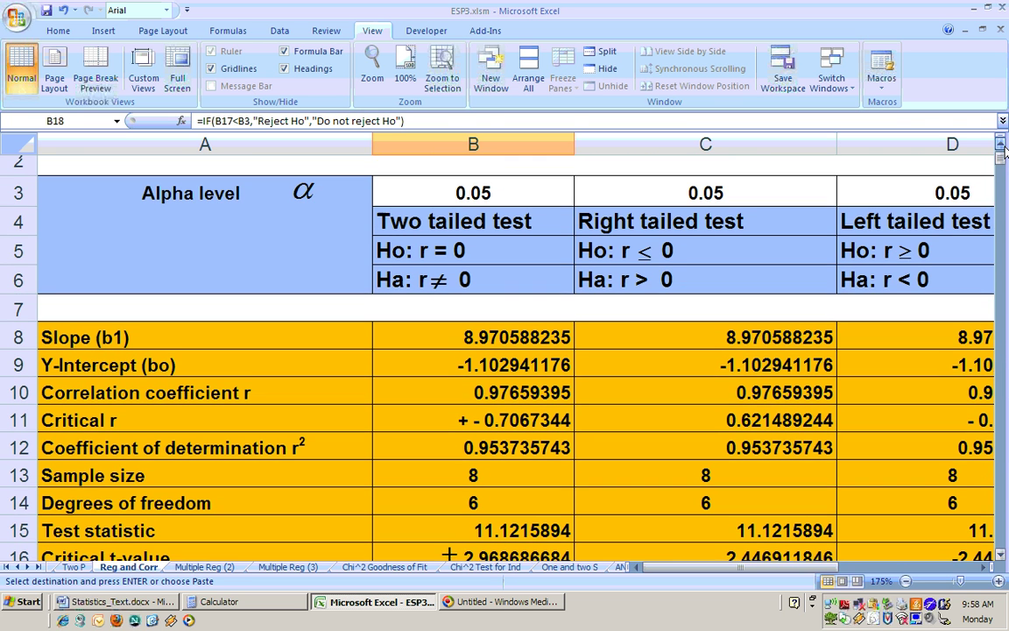
- Set the two-tailed test's alpha level in B3 to 0.0001 and check the resulting decision in B18
left_click(518, 198)
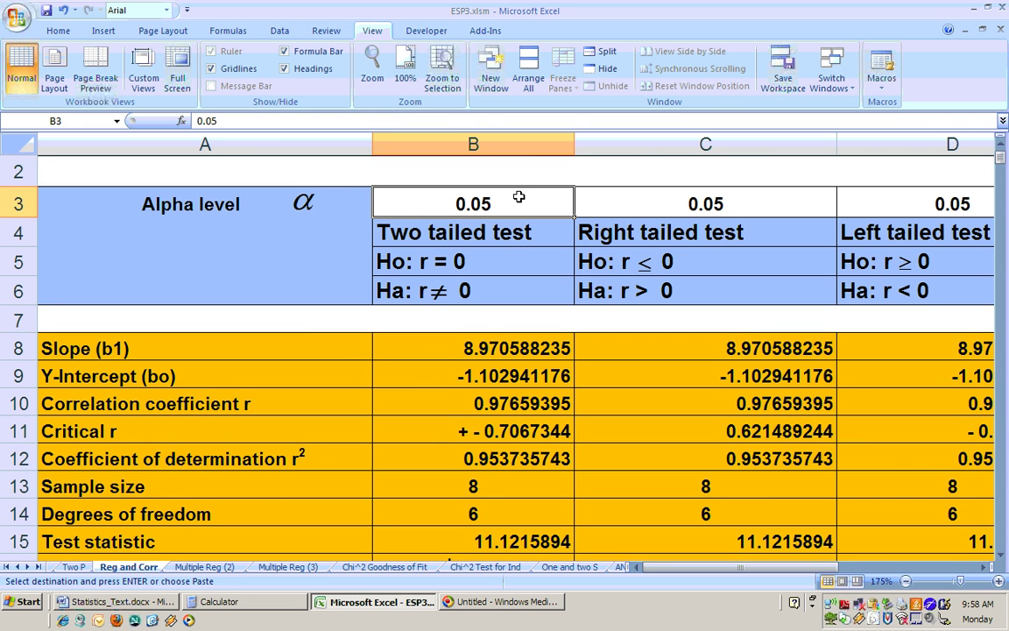
type(".0000")
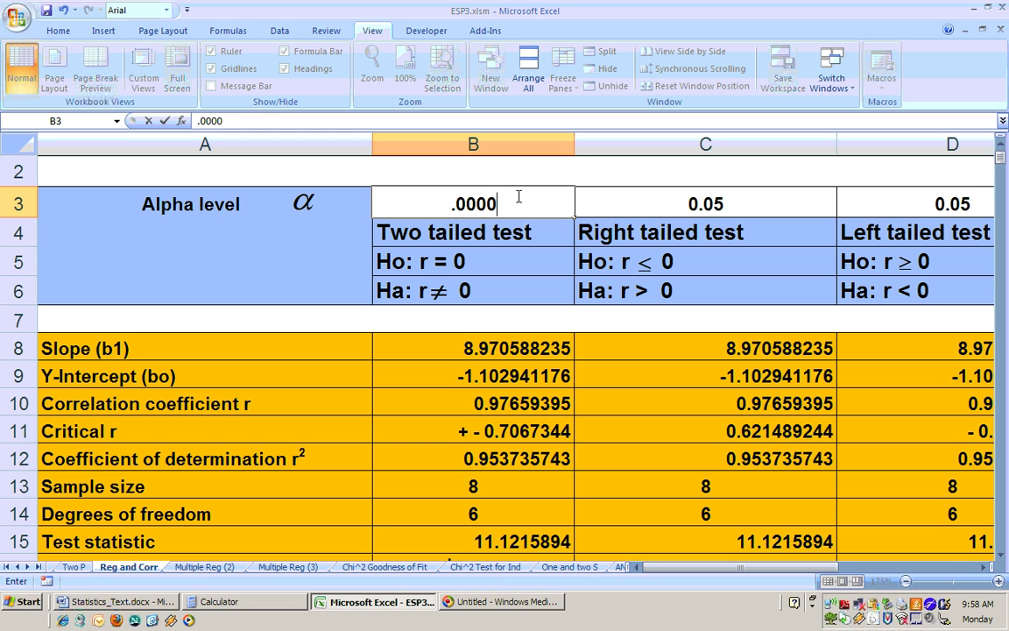
key("BackSpace")
type("1")
key("Return")
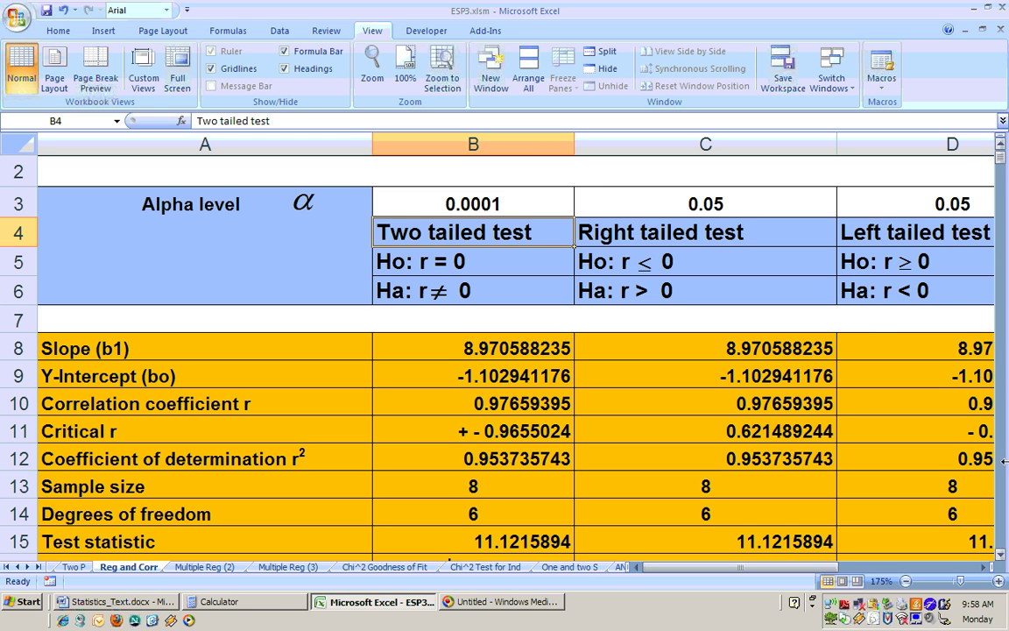
scroll(687, 494, "down", 2)
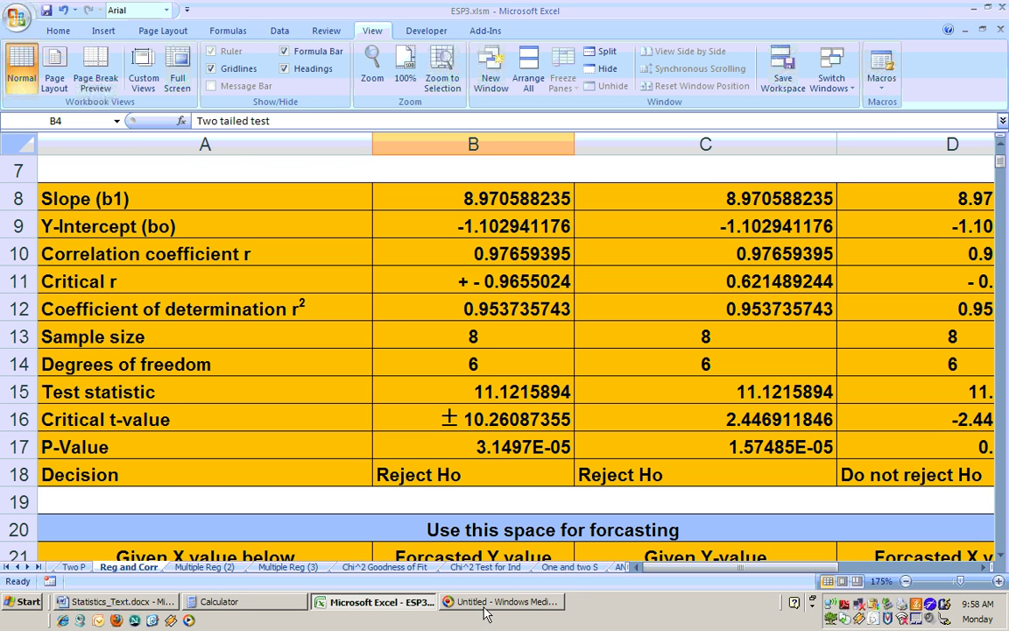
- Review Example 2 on absences and grades in Word, and examine its left-tailed results in the Excel worksheet, including the P-value in D17
key("alt+Tab")
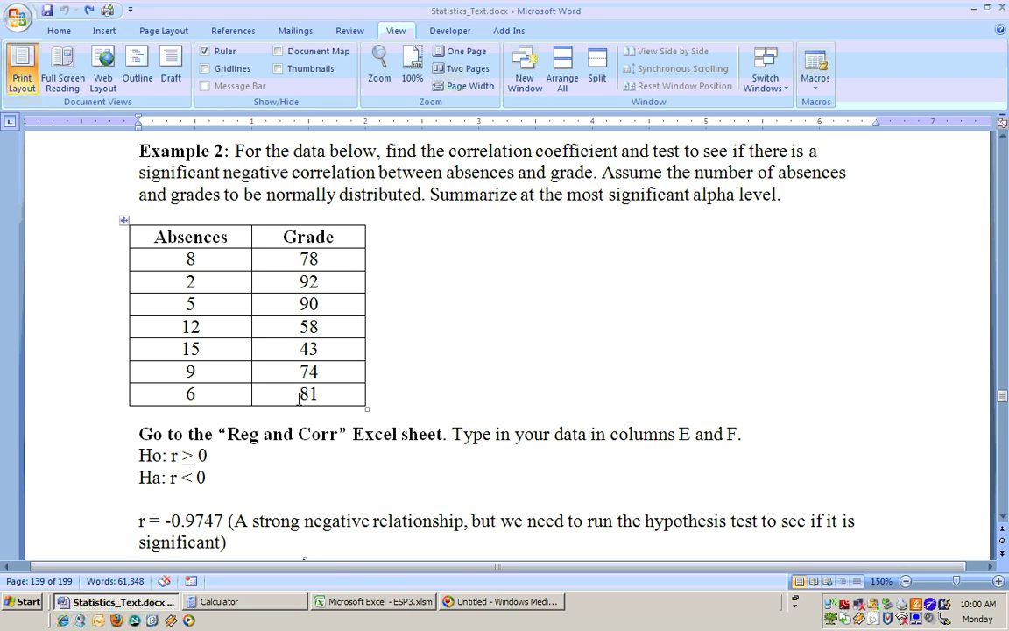
left_click(372, 602)
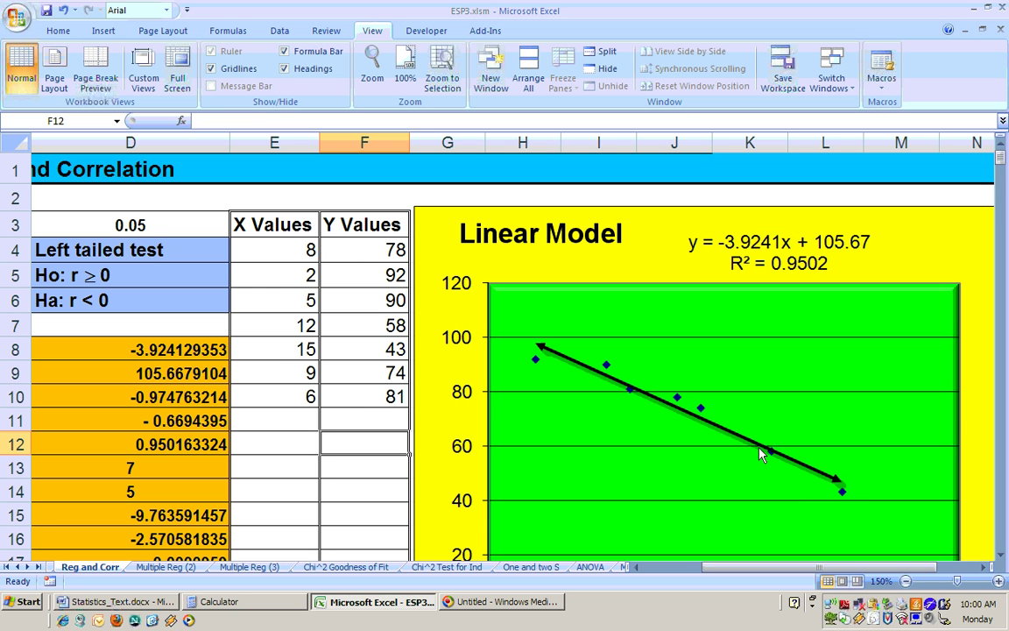
left_click(637, 567)
left_click(636, 567)
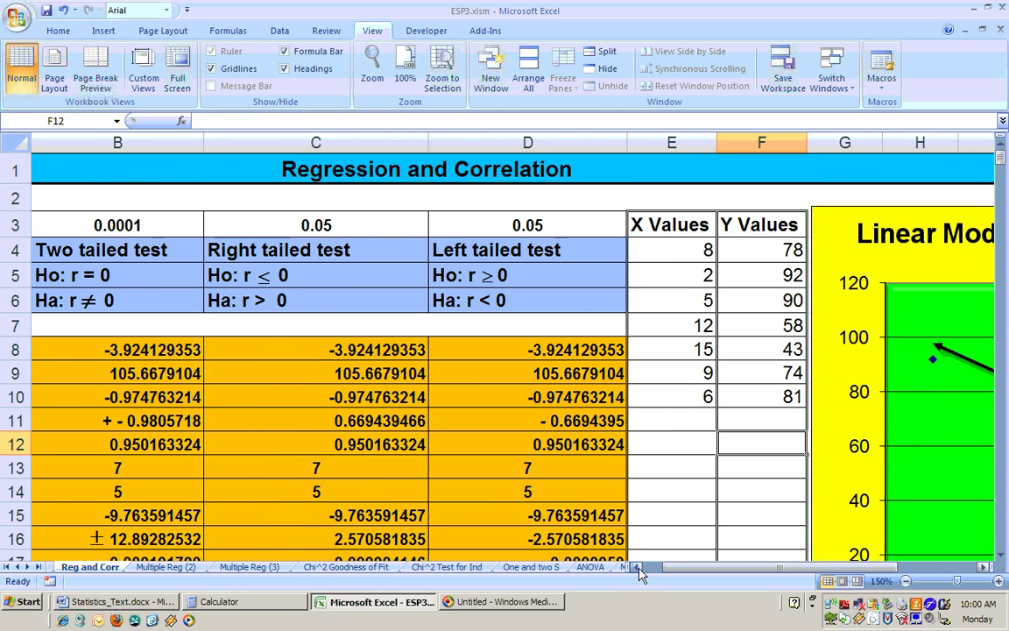
left_click(637, 567)
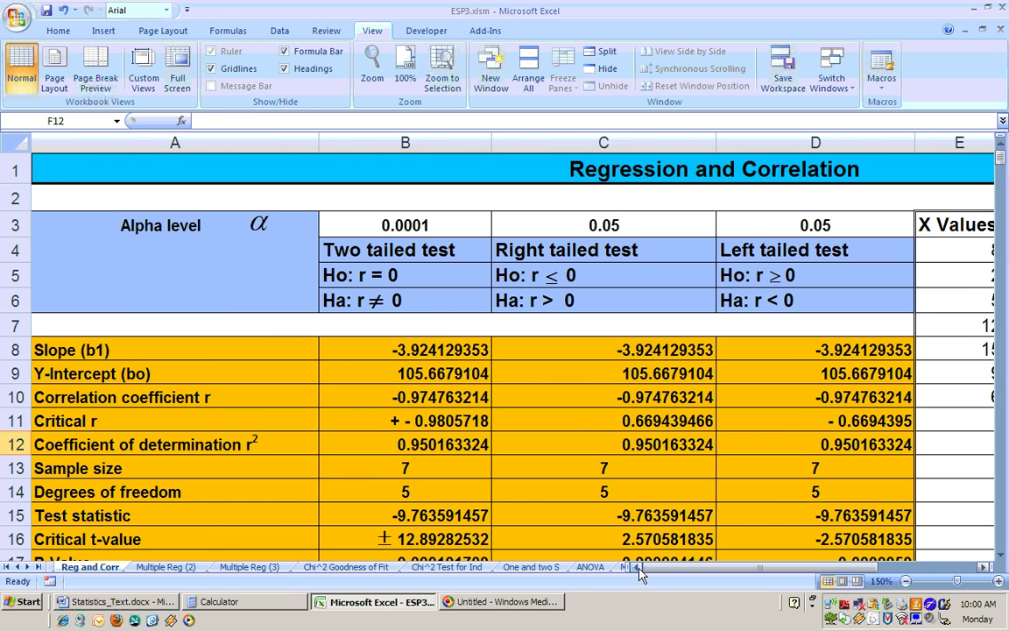
left_click(999, 555)
left_click(999, 555)
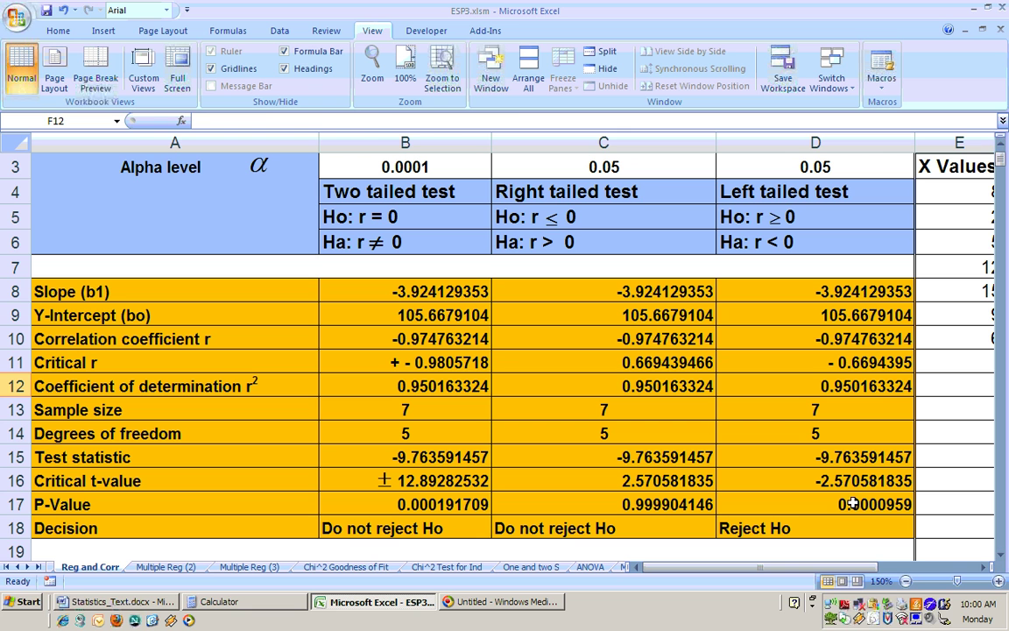
left_click(852, 504)
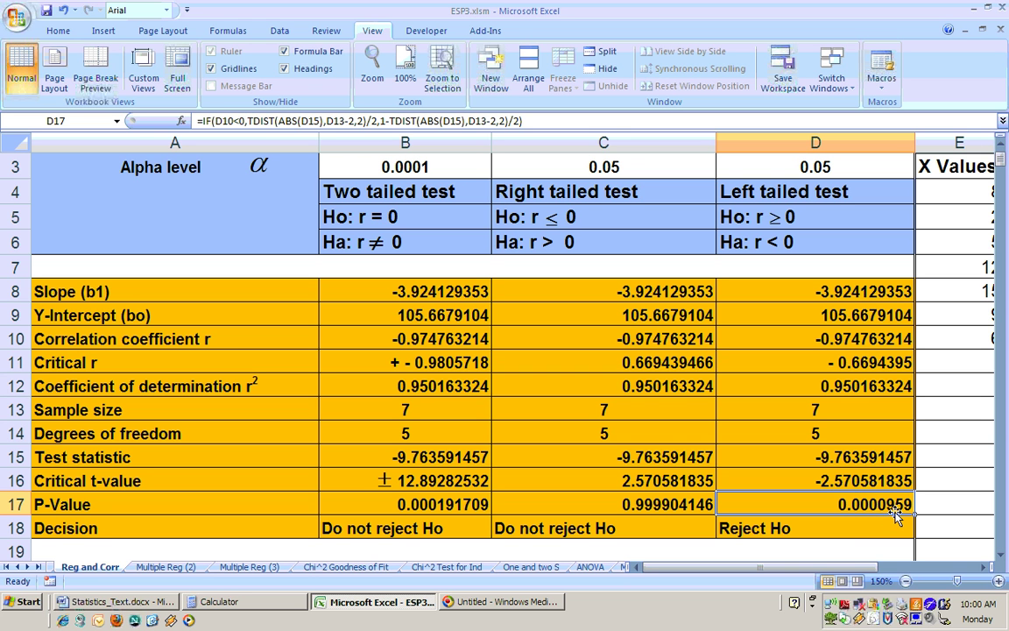
- Set the left-tailed test's alpha level in D3 to 0.0001
left_click(814, 166)
type(".000")
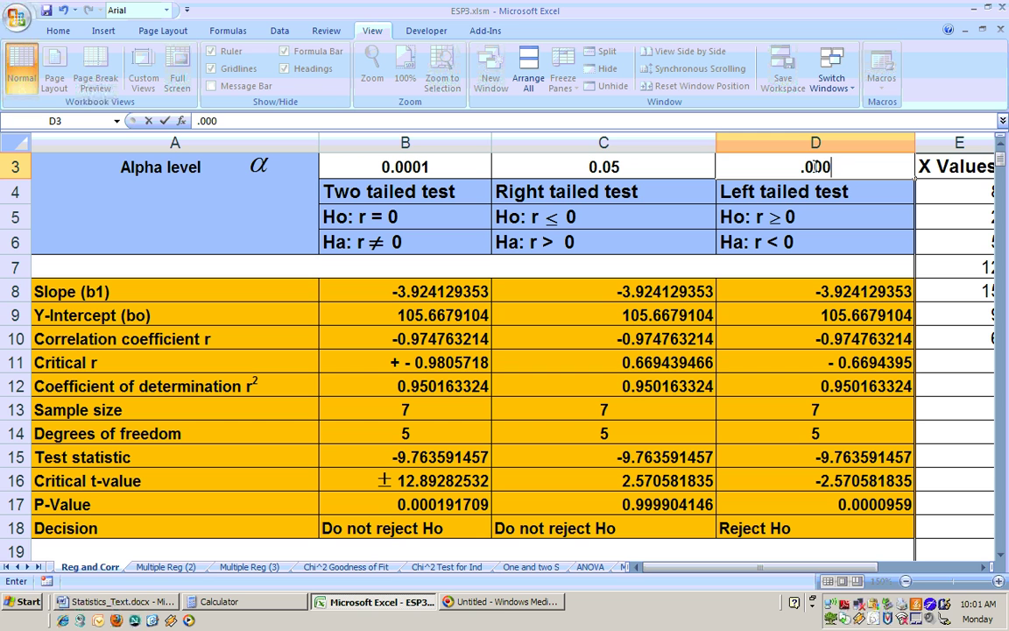
type("1")
key("Return")
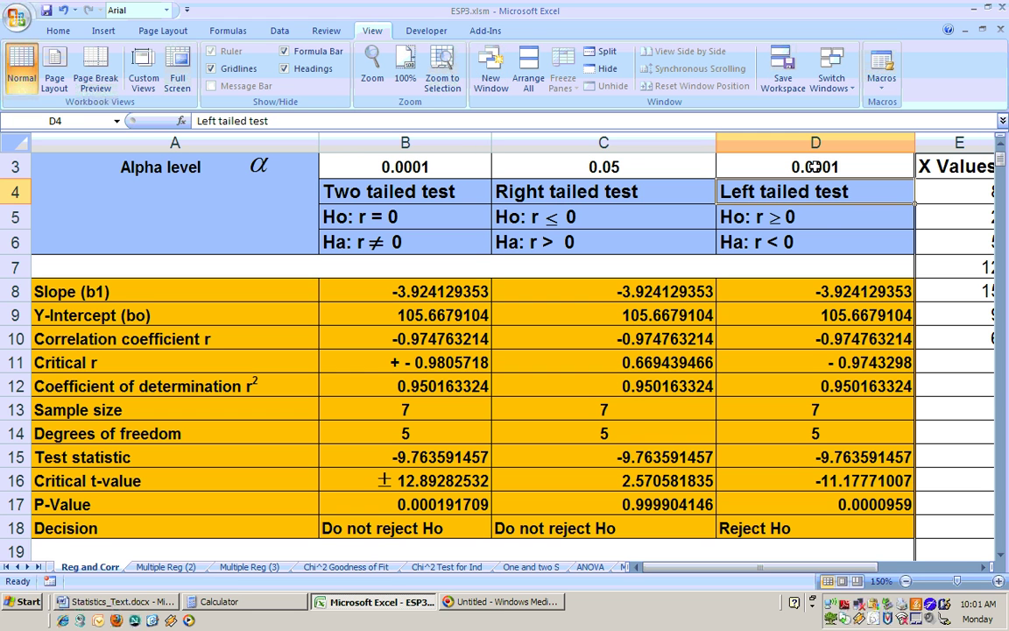